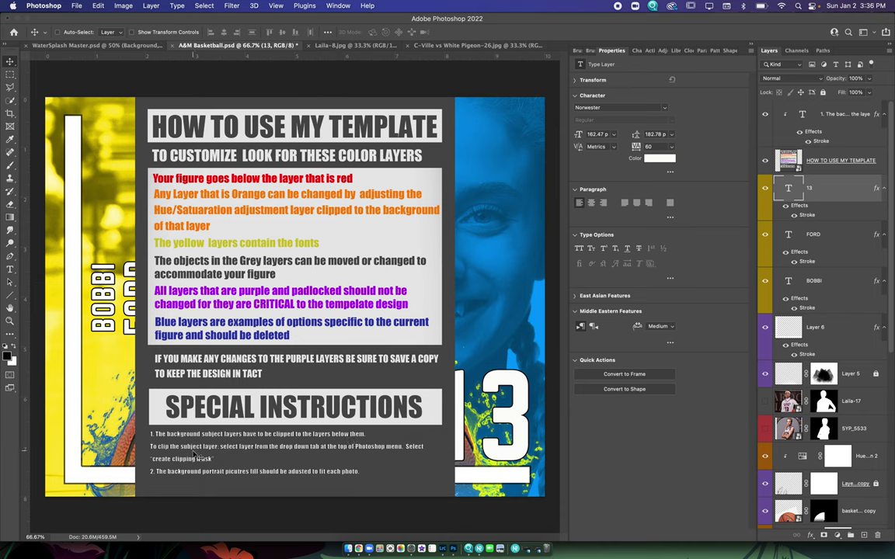
# - Hide the HOW TO USE MY TEMPLATE instructions so the template artwork shows
pyautogui.click(763, 161)
pyautogui.scroll(-1, 816, 359)
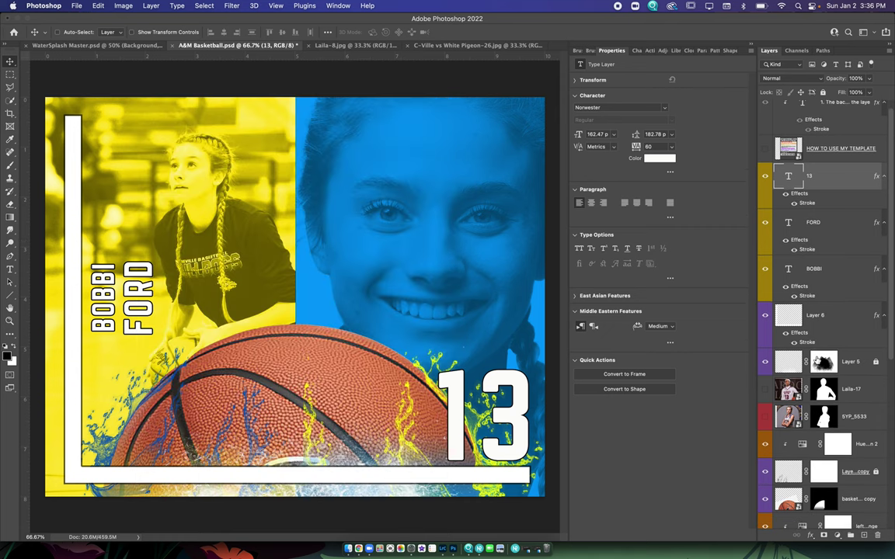
pyautogui.scroll(-8, 815, 359)
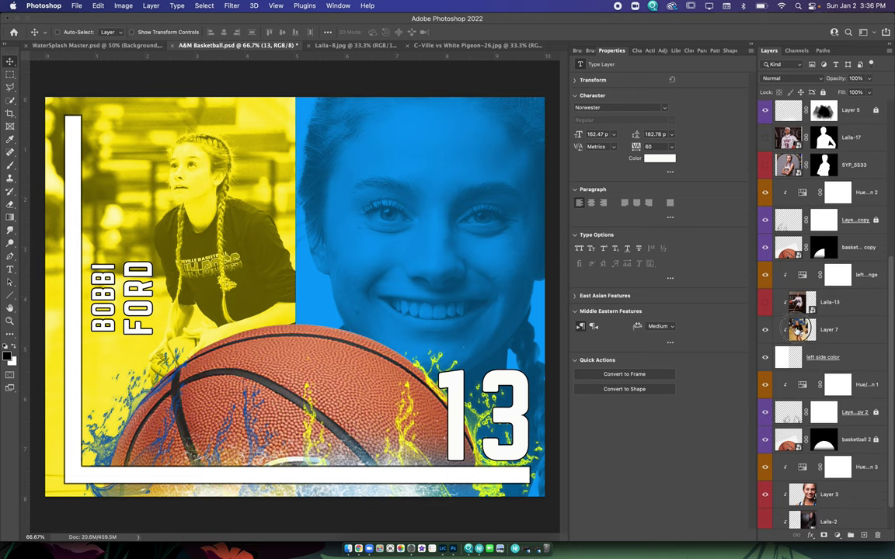
# - Release Layer 7 from its clipping mask and clip it to the left side color layer again
pyautogui.click(796, 330)
pyautogui.hotkey('ctrl', ',')
pyautogui.hotkey('ctrl', ',')
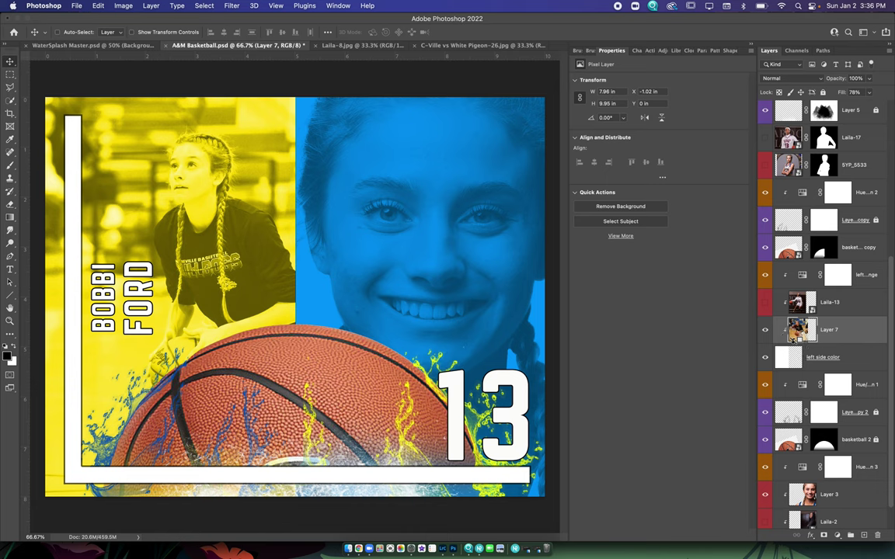
pyautogui.keyDown('alt'); pyautogui.click(792, 337); pyautogui.keyUp('alt')
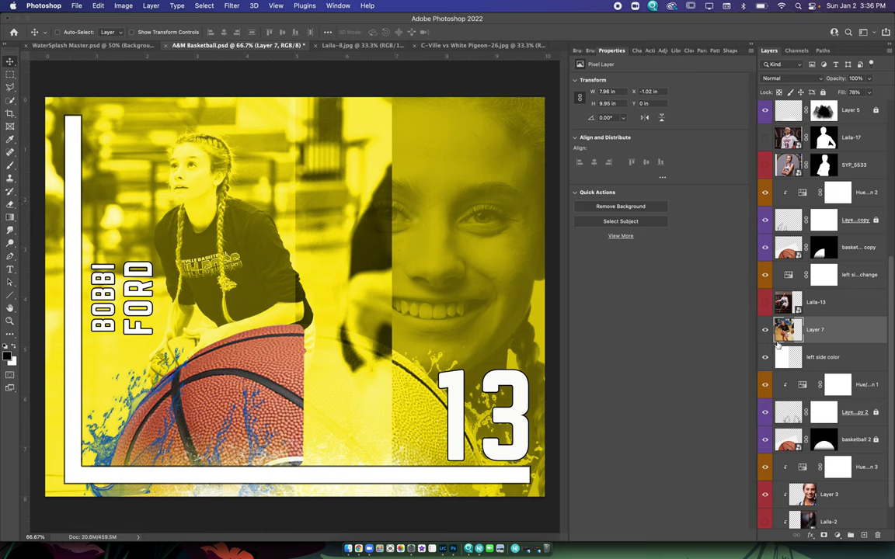
pyautogui.click(151, 6)
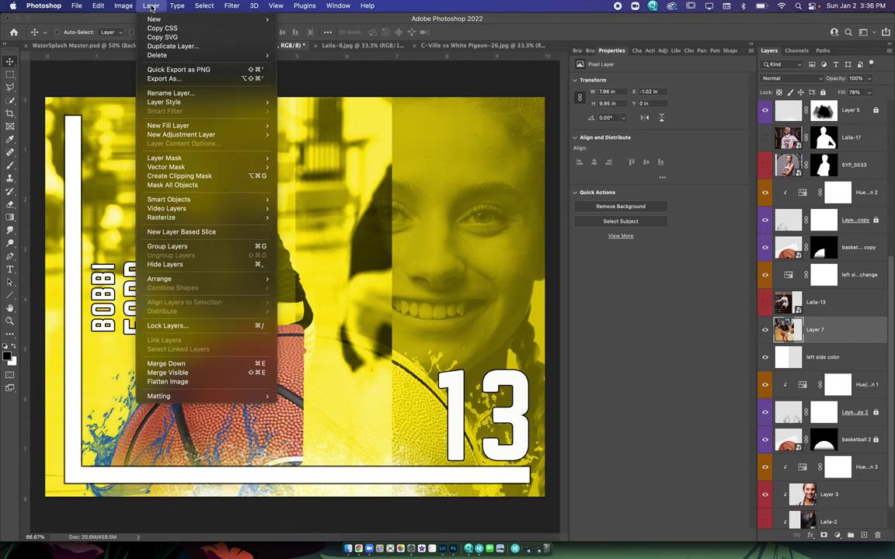
pyautogui.click(180, 178)
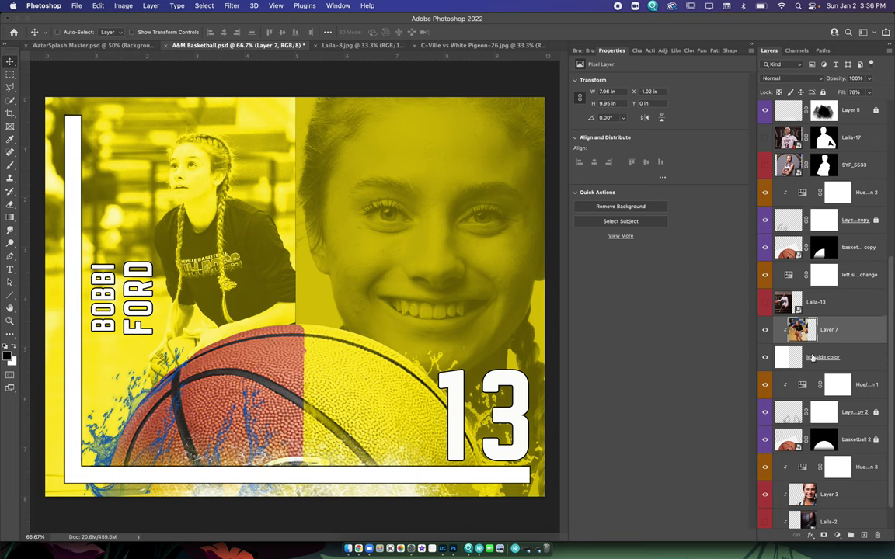
# - Show the SYP_5533 figure layer and check the HOW TO USE MY TEMPLATE instructions once more
pyautogui.scroll(-2, 800, 352)
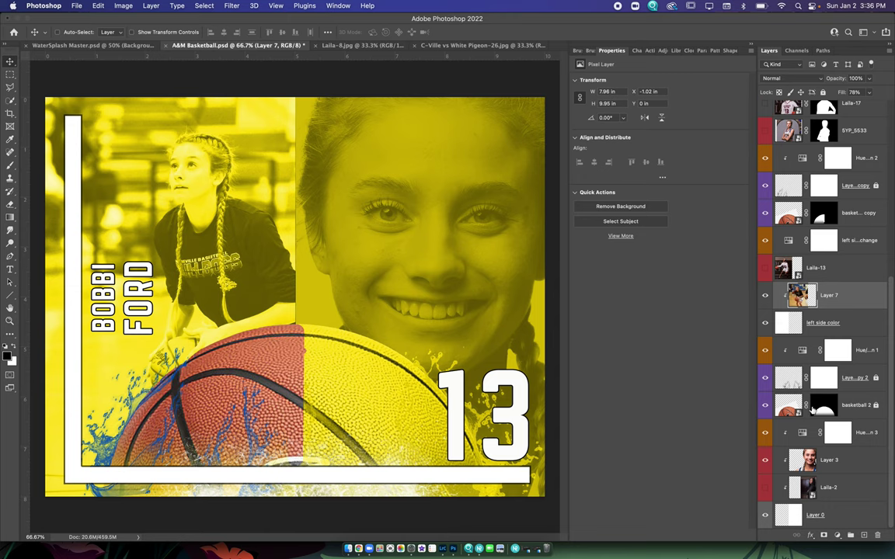
pyautogui.scroll(15, 771, 430)
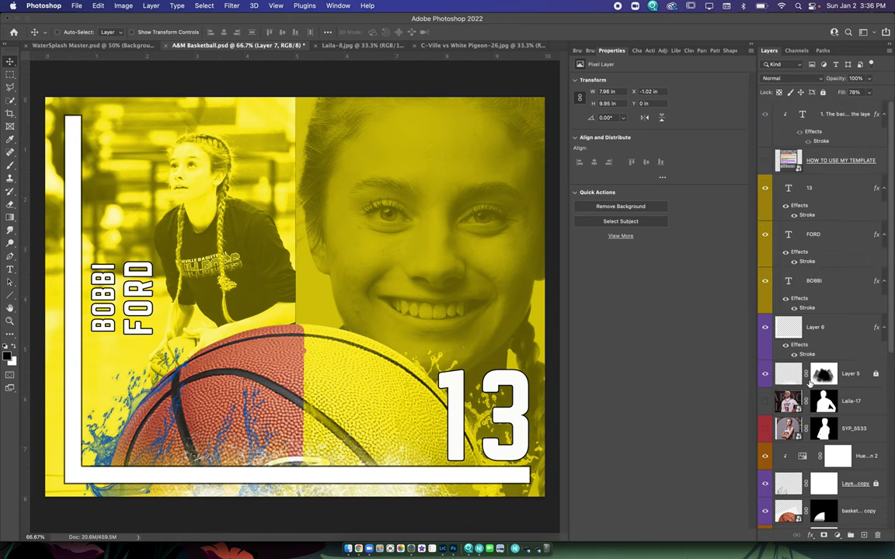
pyautogui.click(765, 429)
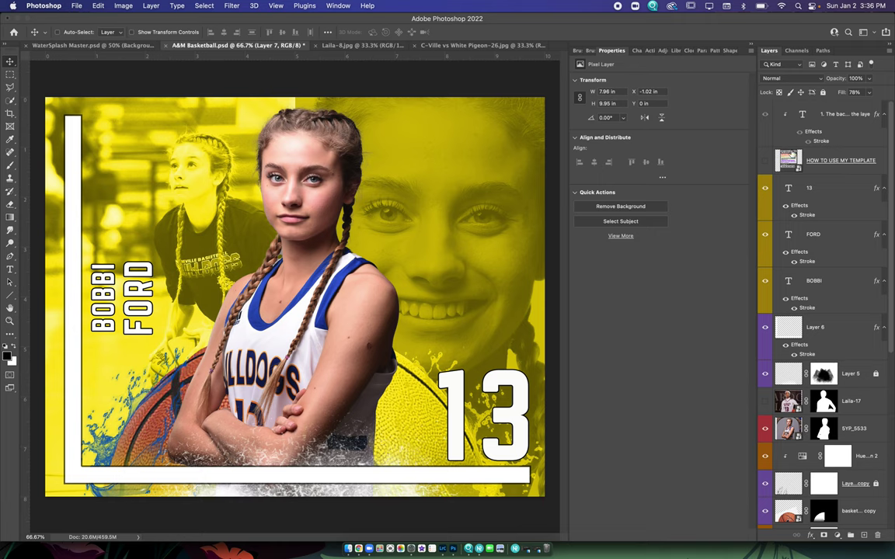
pyautogui.click(764, 161)
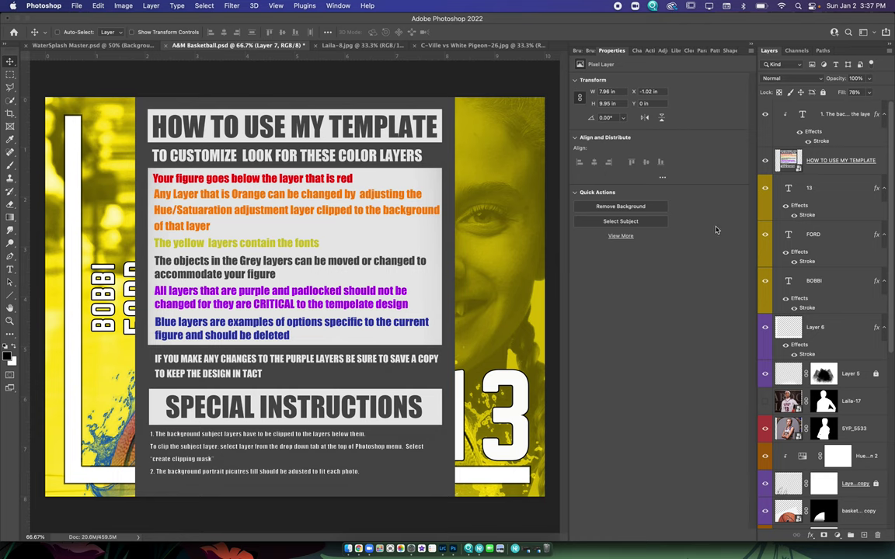
pyautogui.click(764, 161)
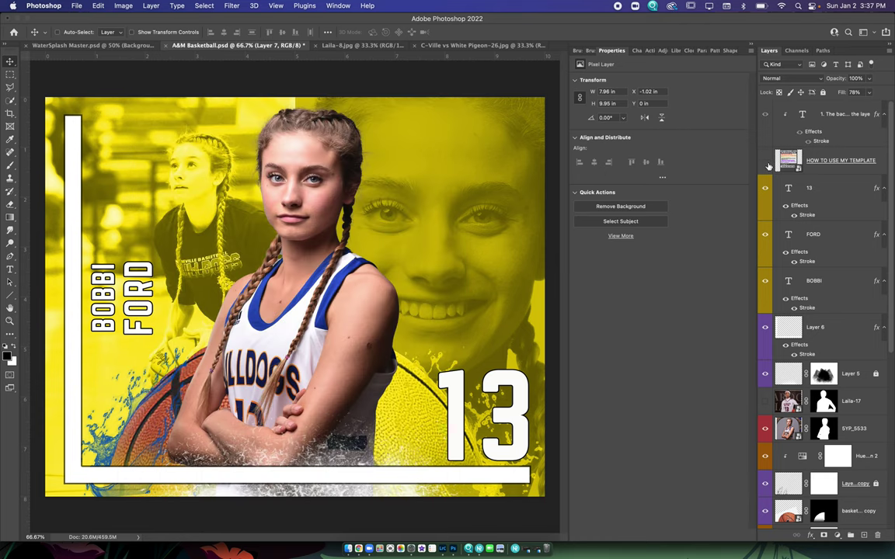
# - Hide the SYP_5533 figure and set the hue of the Hue/Saturation 2 splash adjustment to 189
pyautogui.scroll(-1, 823, 310)
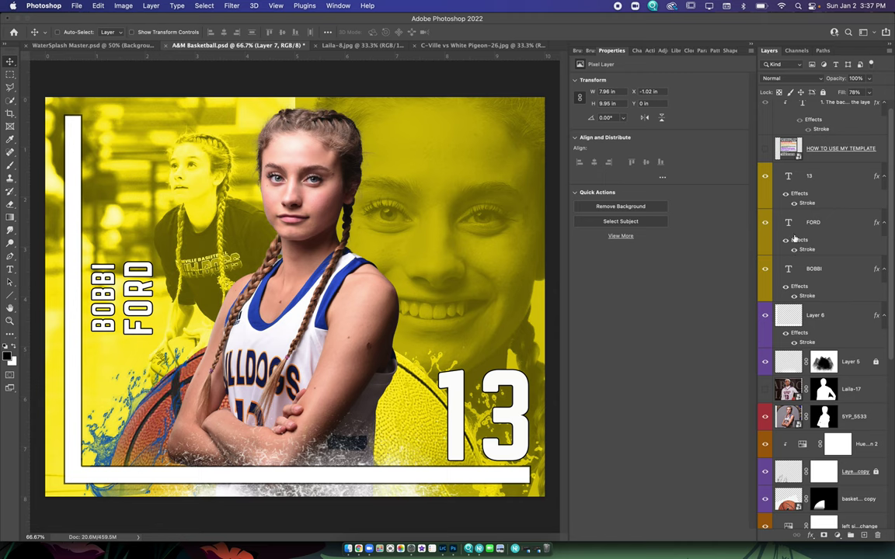
pyautogui.scroll(-2, 792, 348)
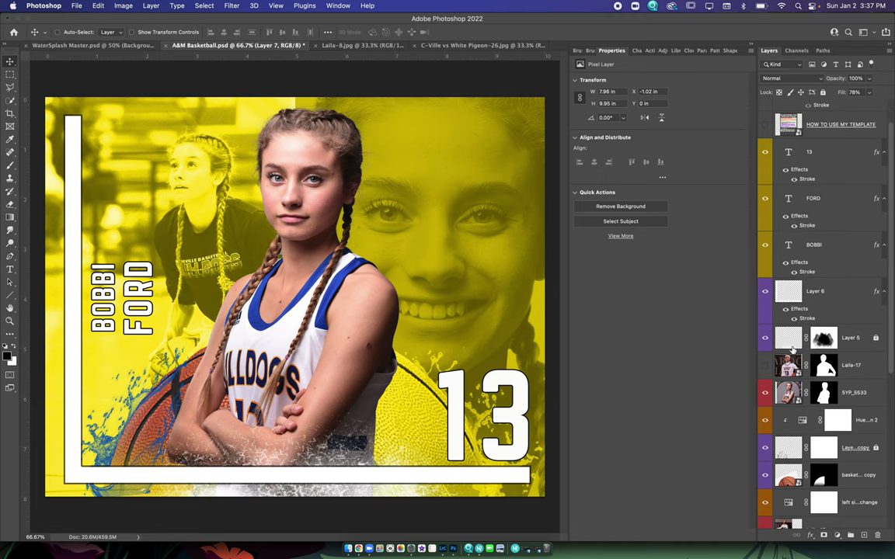
pyautogui.click(801, 421)
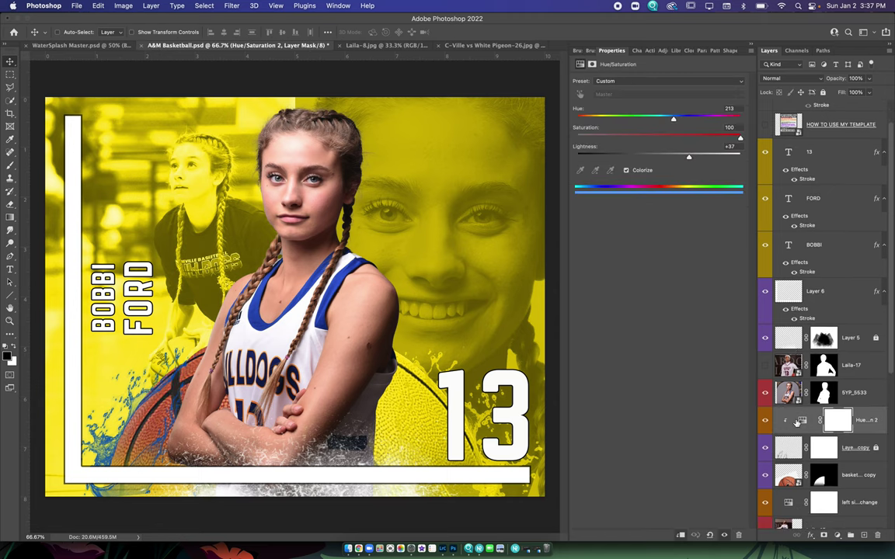
pyautogui.click(765, 392)
pyautogui.click(803, 421)
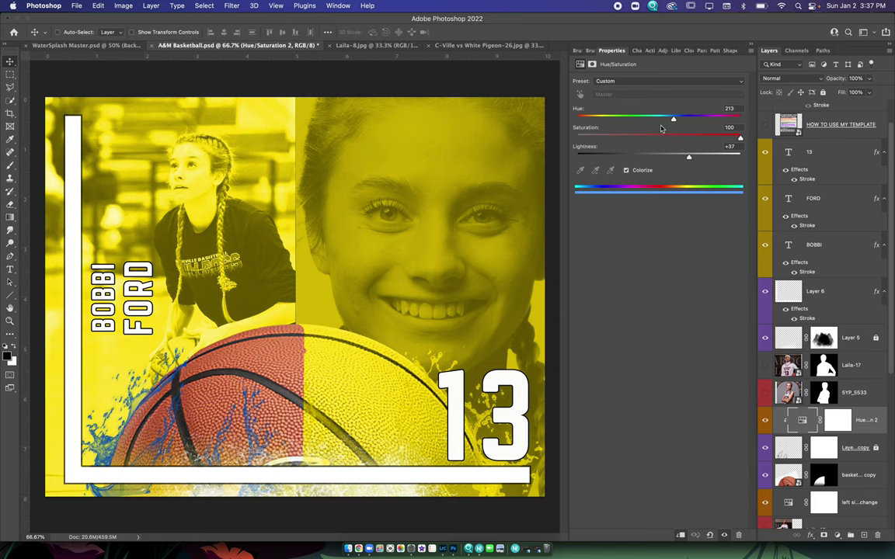
pyautogui.moveTo(673, 119)
pyautogui.mouseDown()
pyautogui.moveTo(646, 119)
pyautogui.moveTo(691, 118)
pyautogui.moveTo(663, 119)
pyautogui.mouseUp()
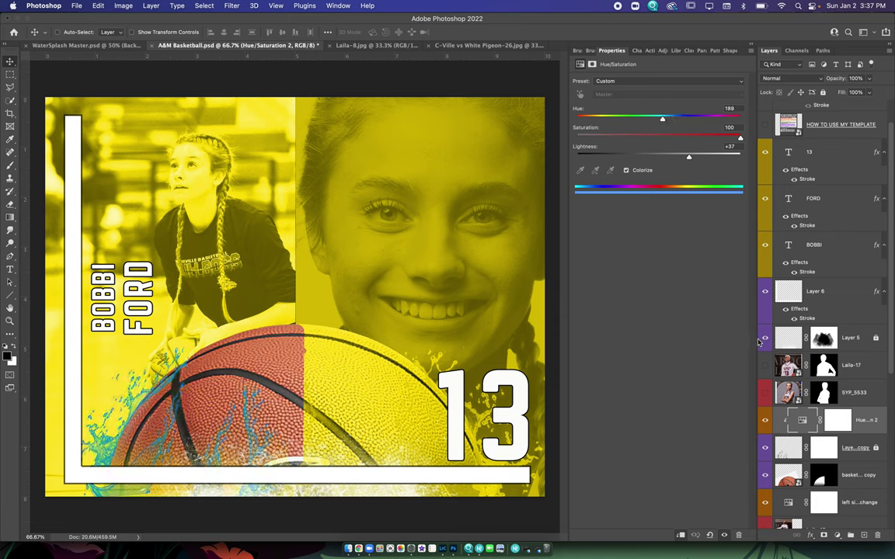
# - Set the Hue/Saturation 1 splash adjustment to hue 93, saturation 70 and lightness -31
pyautogui.scroll(-5, 823, 417)
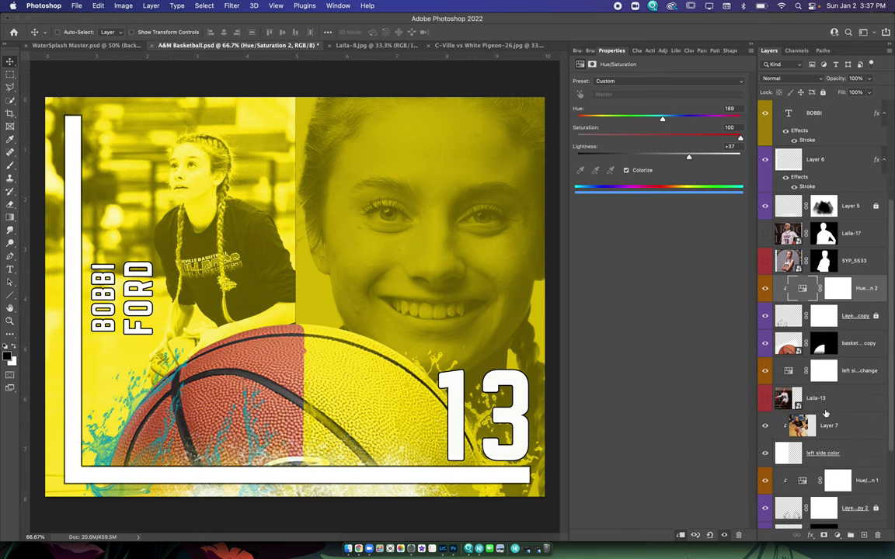
pyautogui.click(801, 350)
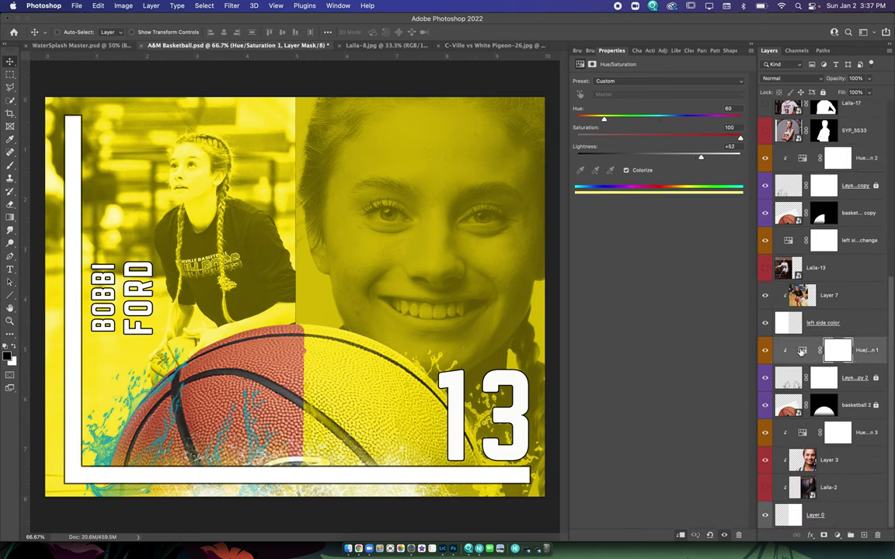
pyautogui.moveTo(742, 138); pyautogui.dragTo(646, 138)
pyautogui.moveTo(701, 157); pyautogui.dragTo(648, 156)
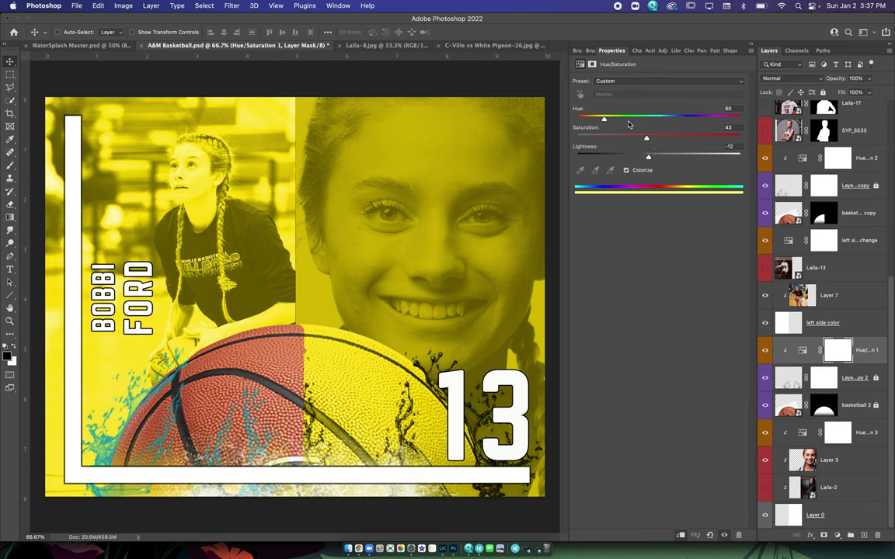
pyautogui.moveTo(611, 120); pyautogui.dragTo(722, 119)
pyautogui.moveTo(648, 157); pyautogui.dragTo(619, 120)
pyautogui.click(647, 138)
pyautogui.moveTo(610, 158); pyautogui.dragTo(633, 158)
pyautogui.click(805, 351)
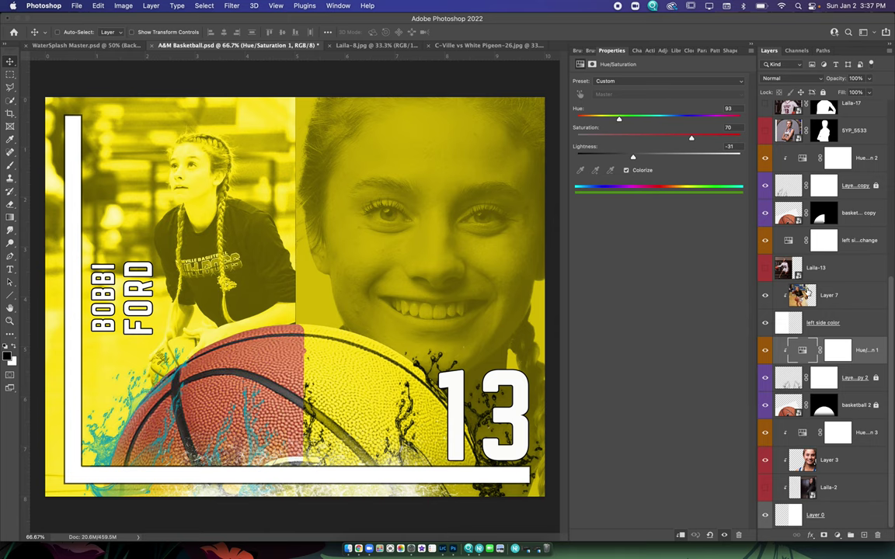
# - Clip the action photo above Layer 7 and the left side color change adjustment to the left side, and show that photo
pyautogui.click(777, 277)
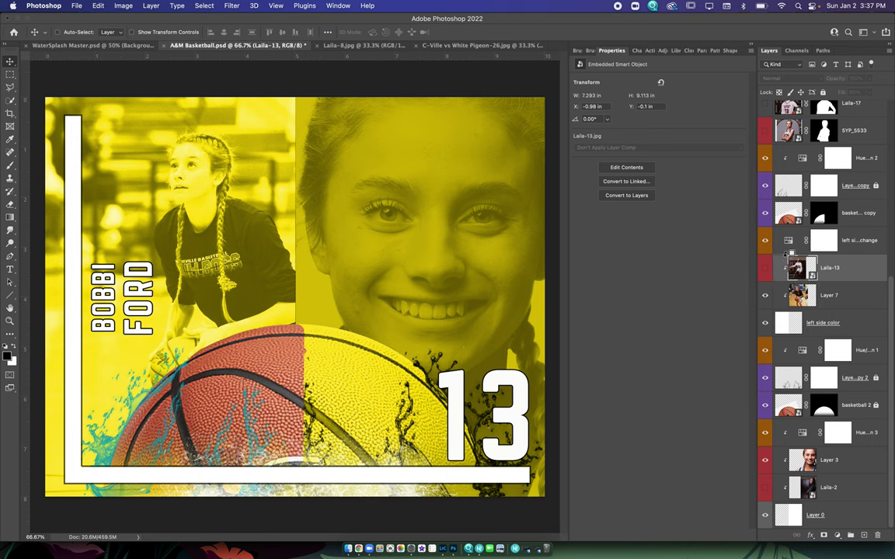
pyautogui.keyDown('alt'); pyautogui.click(782, 254); pyautogui.keyUp('alt')
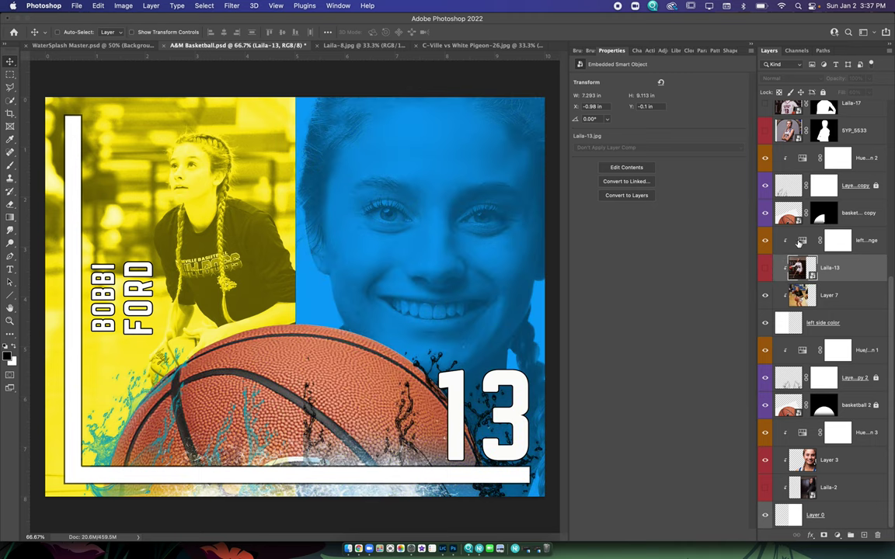
pyautogui.click(764, 267)
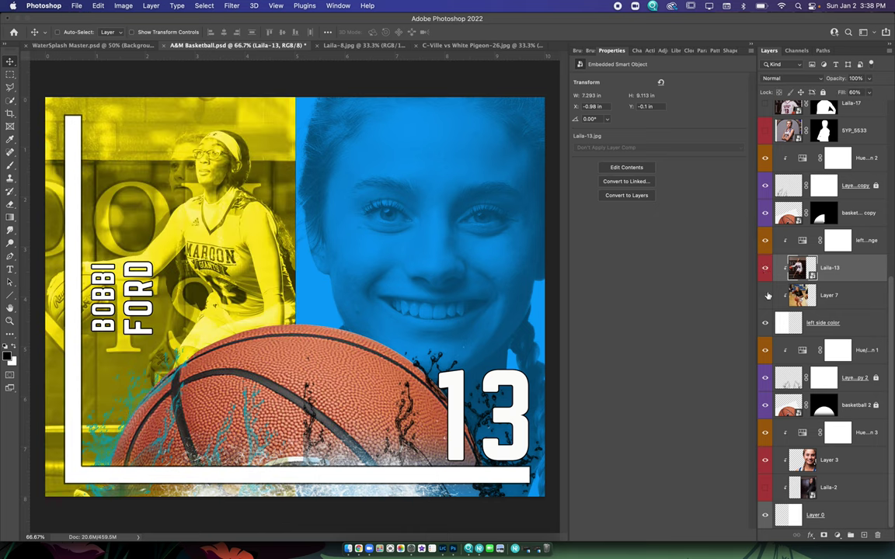
# - Compare Layer 7 with the action photo above it, leaving Layer 7 hidden and the photo above shown
pyautogui.click(764, 295)
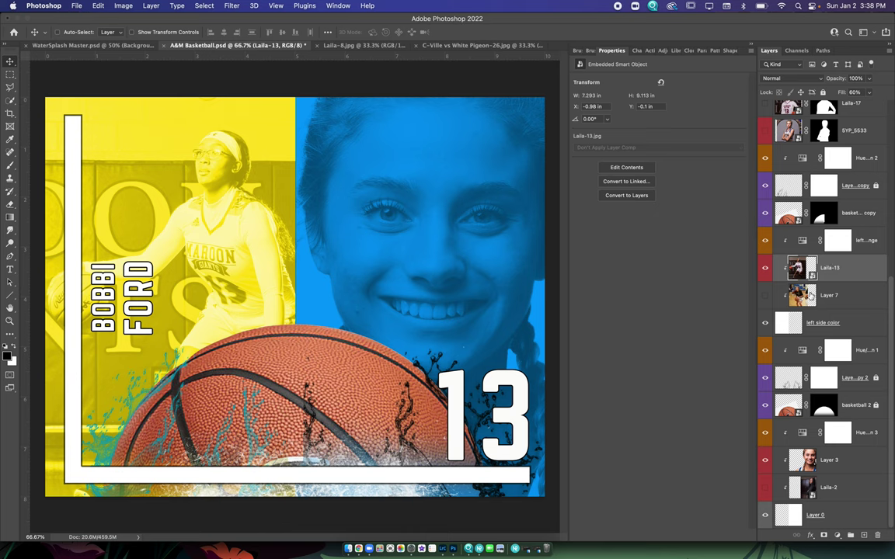
pyautogui.click(810, 294)
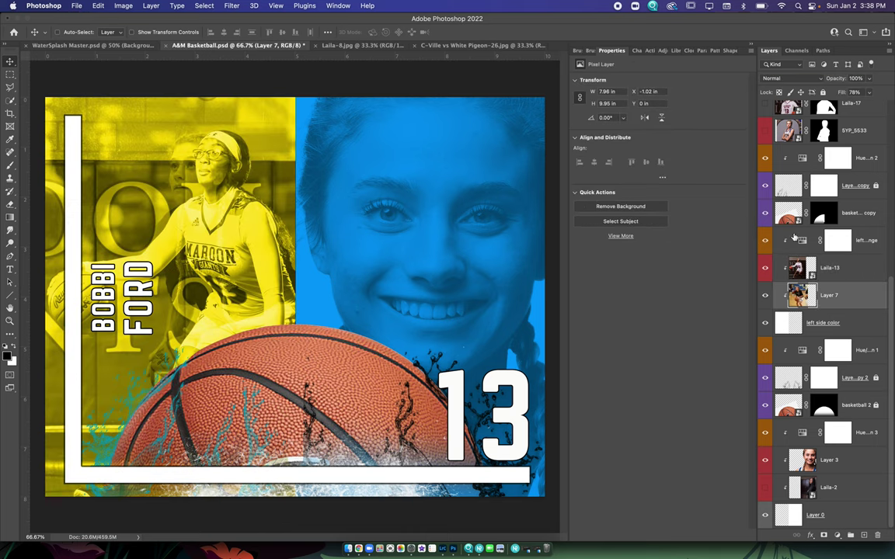
pyautogui.click(765, 267)
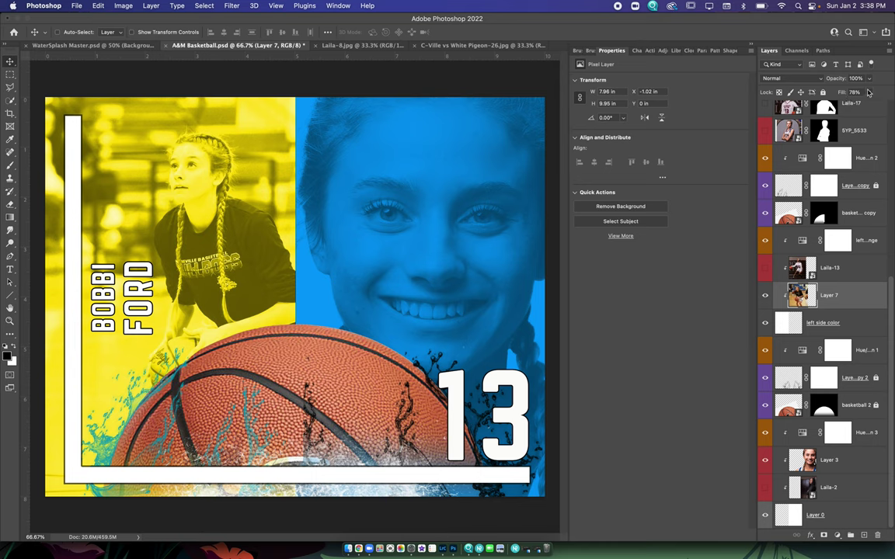
pyautogui.click(765, 268)
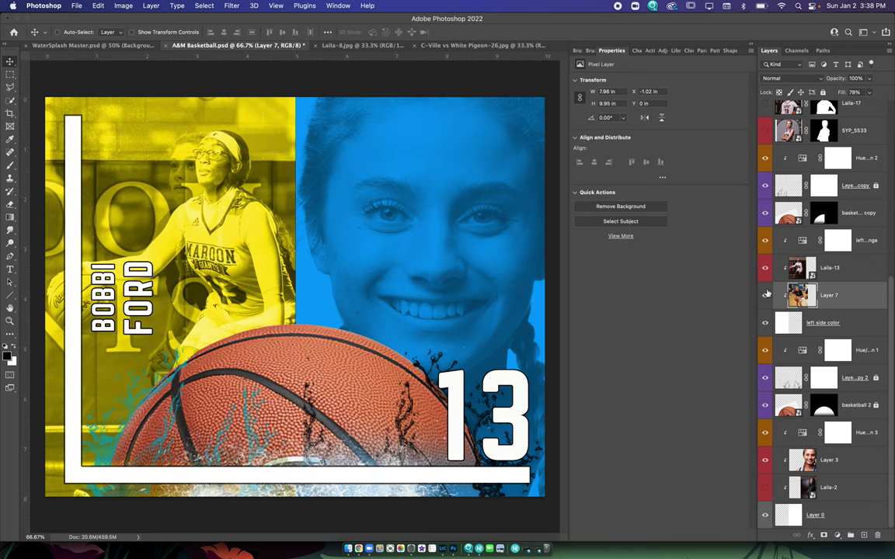
pyautogui.click(765, 295)
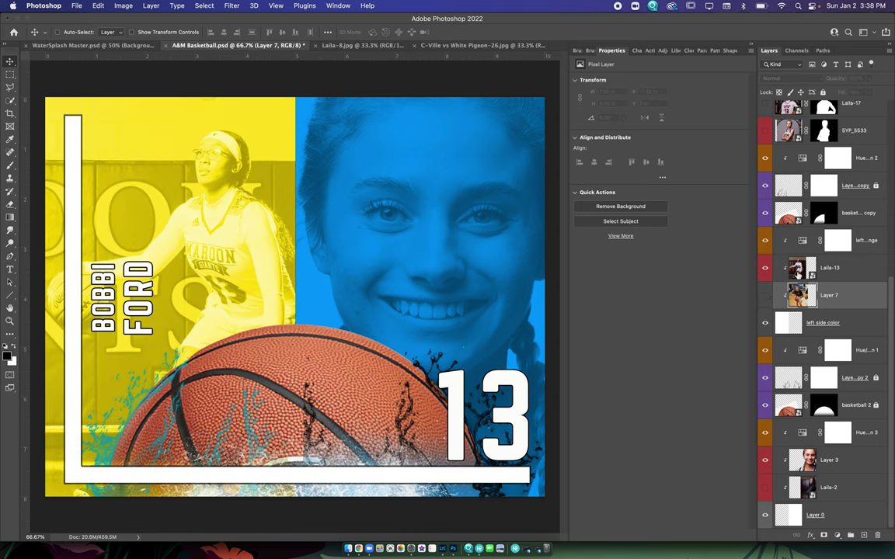
# - Set the fill of the action photo layer above Layer 7 to 67%
pyautogui.click(797, 270)
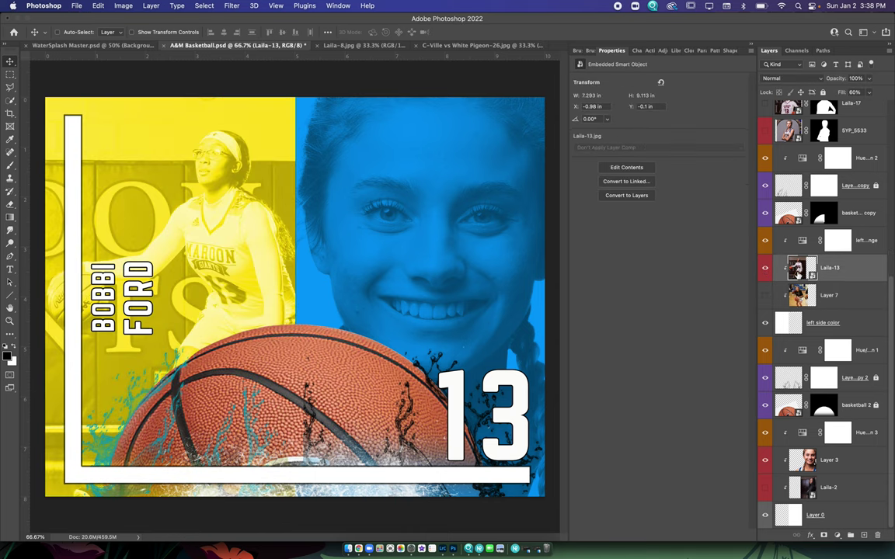
pyautogui.click(853, 92)
pyautogui.write('100')
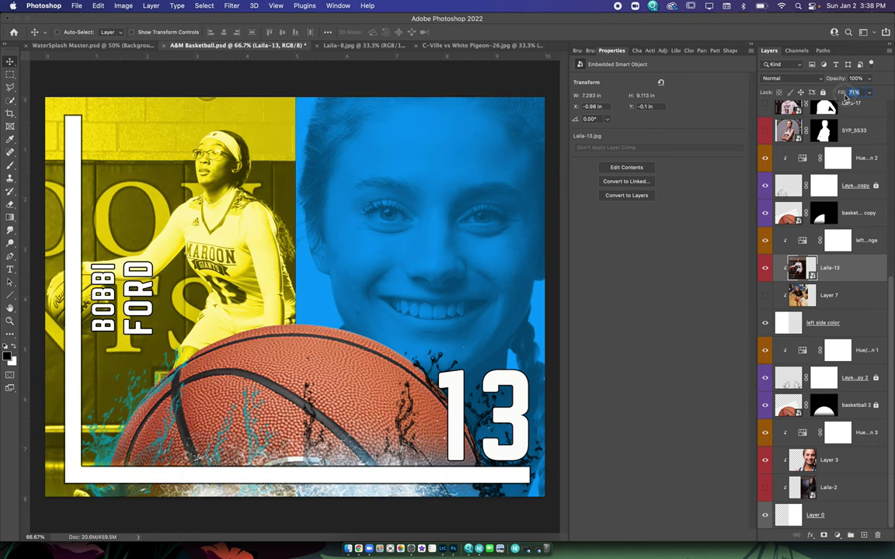
pyautogui.press('Return')
pyautogui.moveTo(841, 96); pyautogui.dragTo(844, 97)
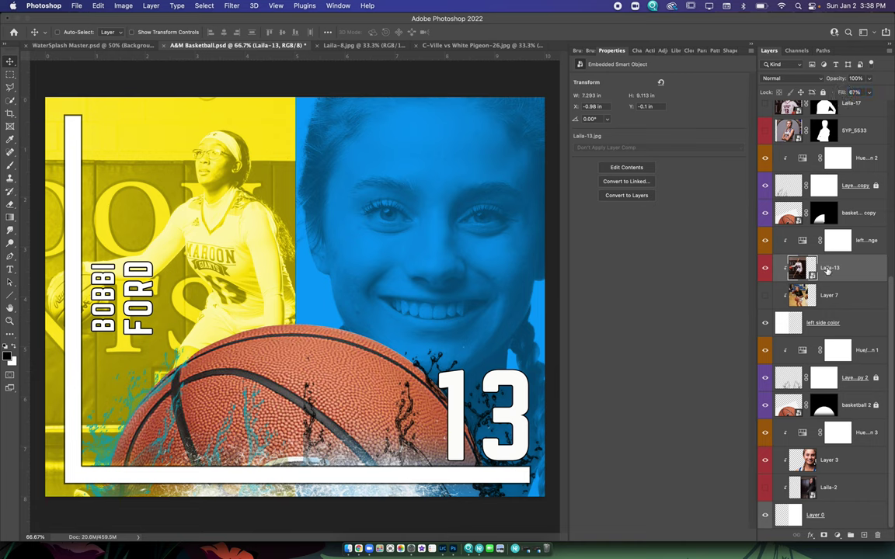
# - Review the template's customizable layers: Hue/Saturation 2, left side color, the Layer 3 portrait and the SYP_5533 figure
pyautogui.scroll(4, 811, 275)
pyautogui.scroll(10, 820, 284)
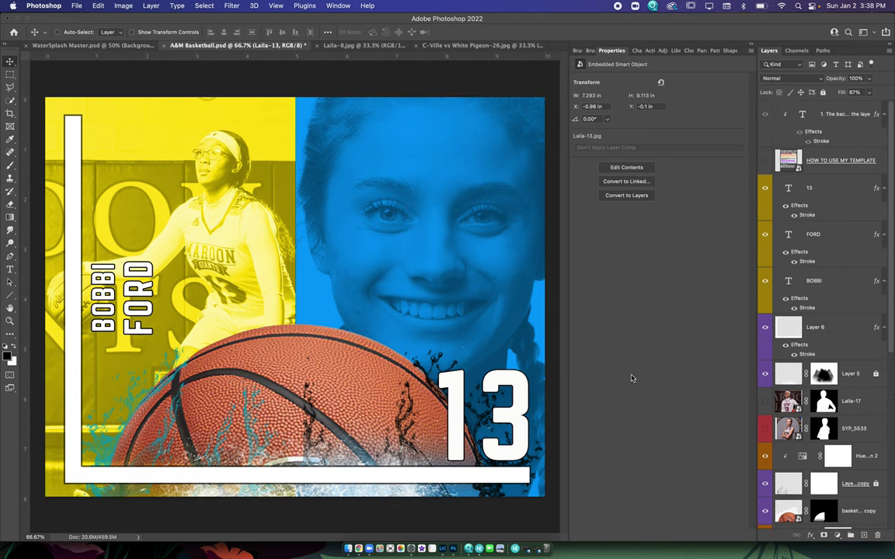
pyautogui.scroll(-2, 769, 314)
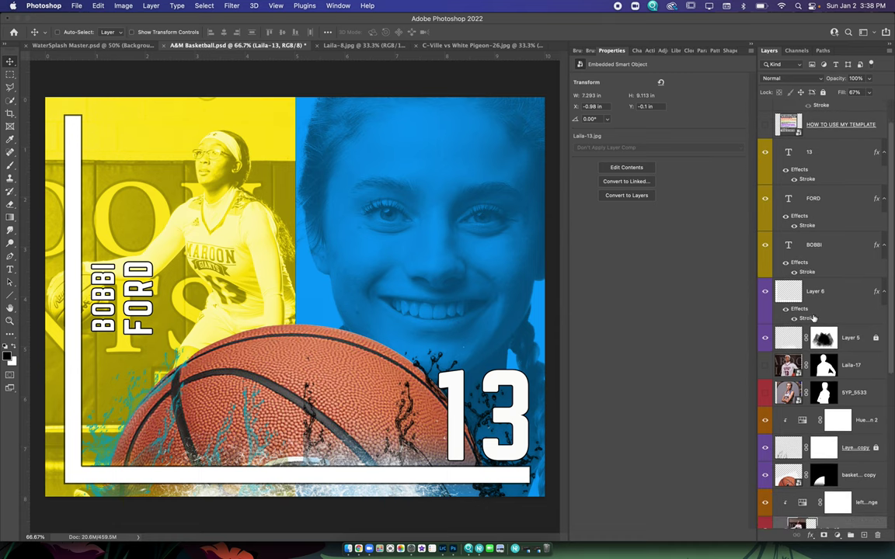
pyautogui.click(812, 420)
pyautogui.scroll(-10, 812, 419)
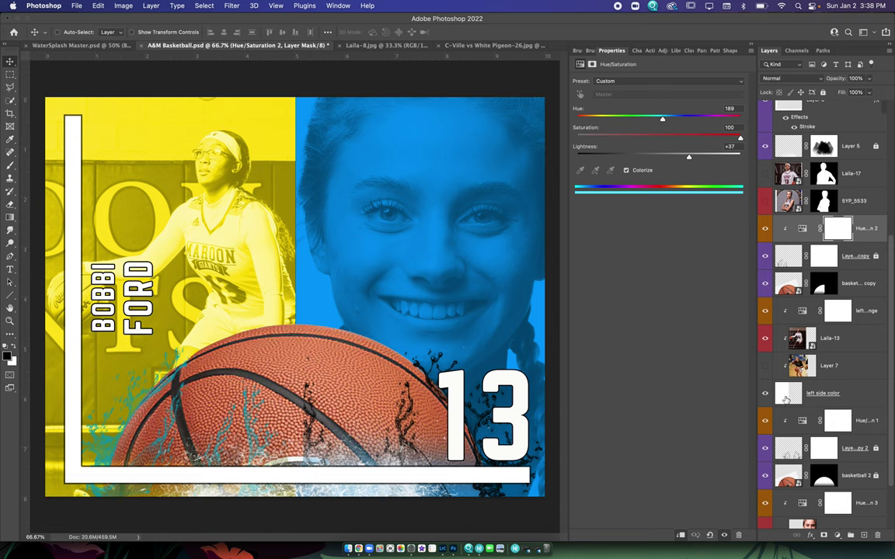
pyautogui.click(804, 393)
pyautogui.scroll(-4, 800, 419)
pyautogui.click(829, 459)
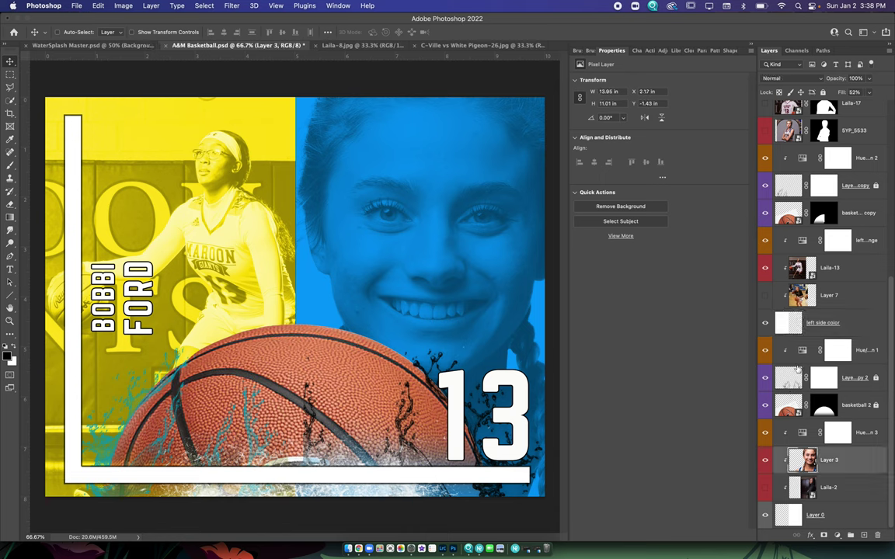
pyautogui.scroll(4, 802, 335)
pyautogui.click(788, 226)
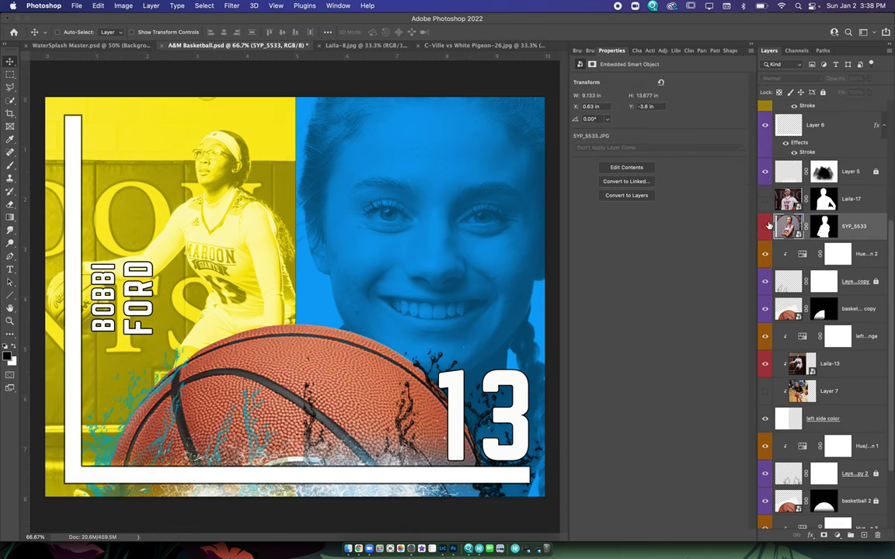
# - Preview the masked player layer above SYP_5533 as the main figure and hide it again
pyautogui.click(764, 198)
pyautogui.click(764, 199)
pyautogui.click(764, 199)
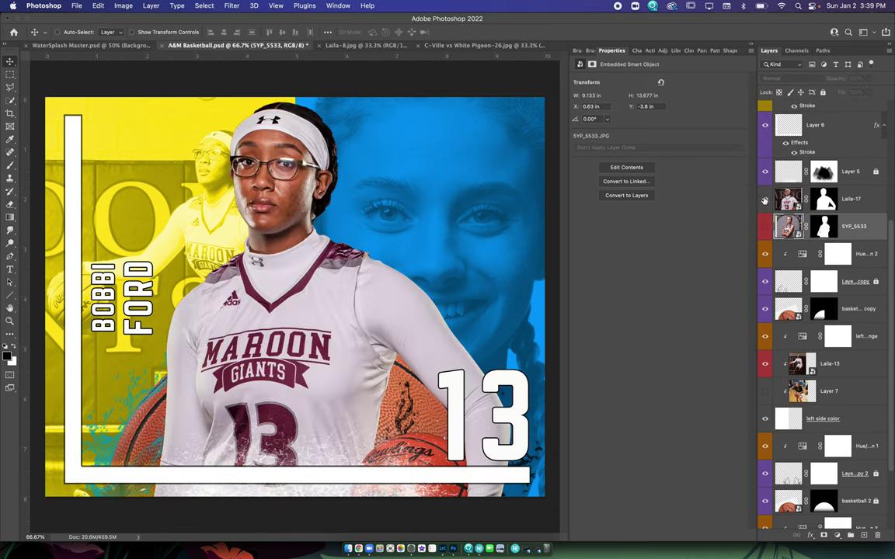
pyautogui.click(764, 199)
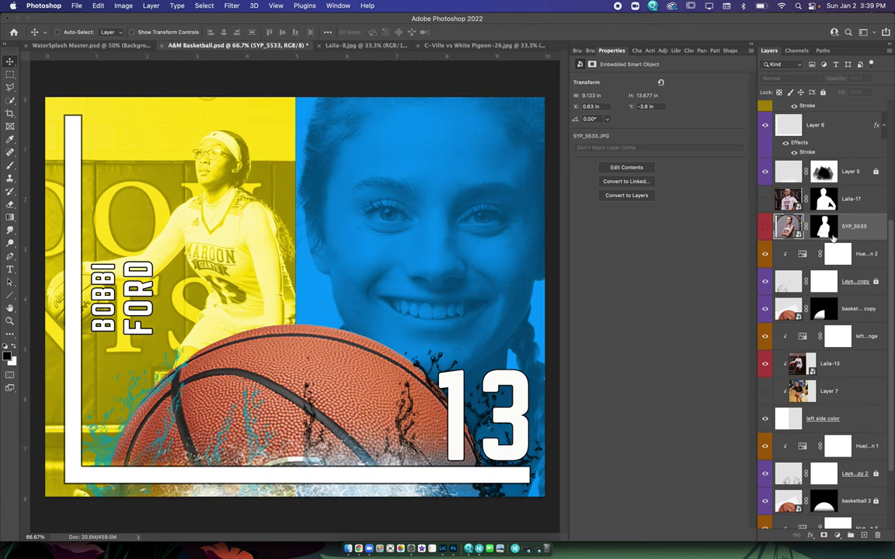